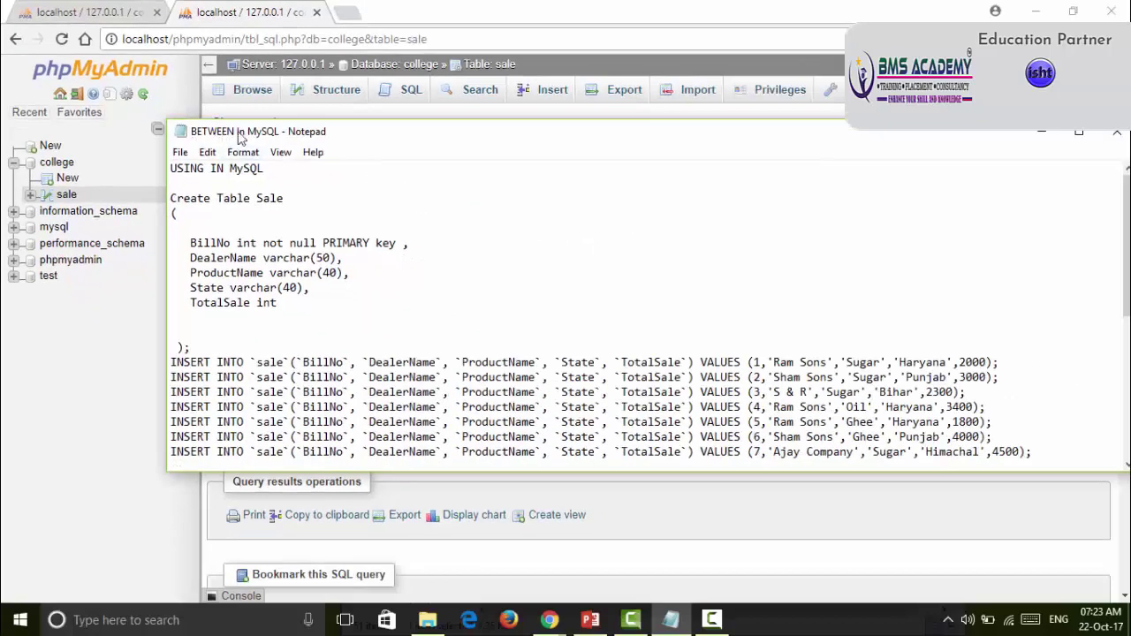
Step: Scroll through the Notepad script, selecting the Sale table definition and earlier queries
{"action": "scroll", "coordinate": [438, 282], "scroll_direction": "down", "scroll_amount": 3}
{"action": "scroll", "coordinate": [420, 310], "scroll_direction": "up", "scroll_amount": 3}
{"action": "left_click", "coordinate": [342, 257]}
{"action": "left_click_drag", "start_coordinate": [191, 347], "coordinate": [165, 184]}
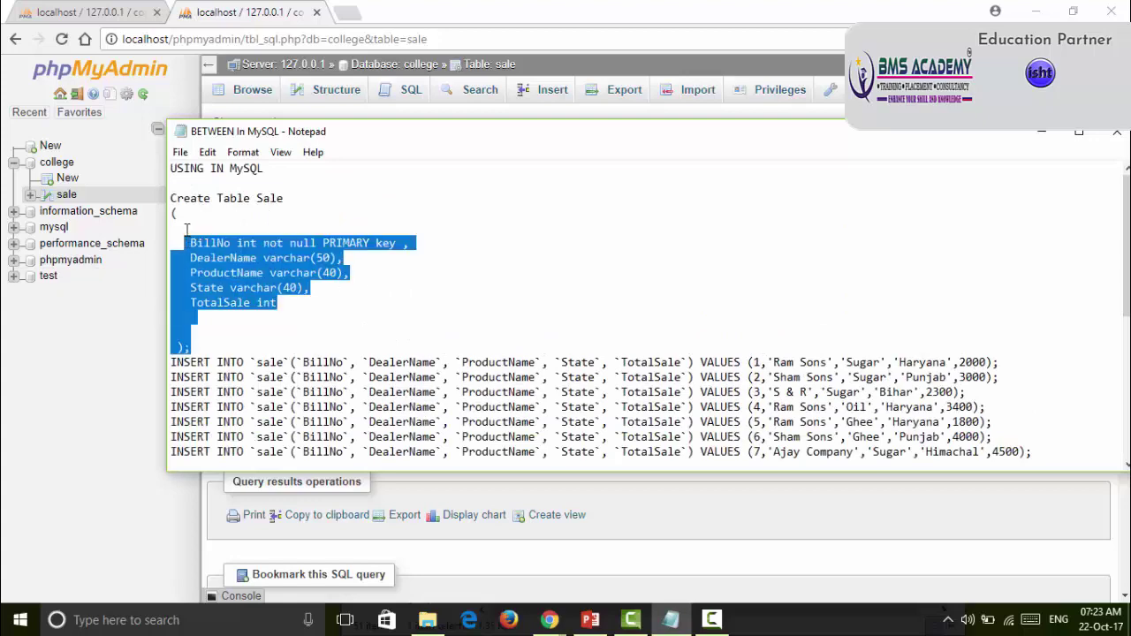
{"action": "scroll", "coordinate": [239, 287], "scroll_direction": "down", "scroll_amount": 3}
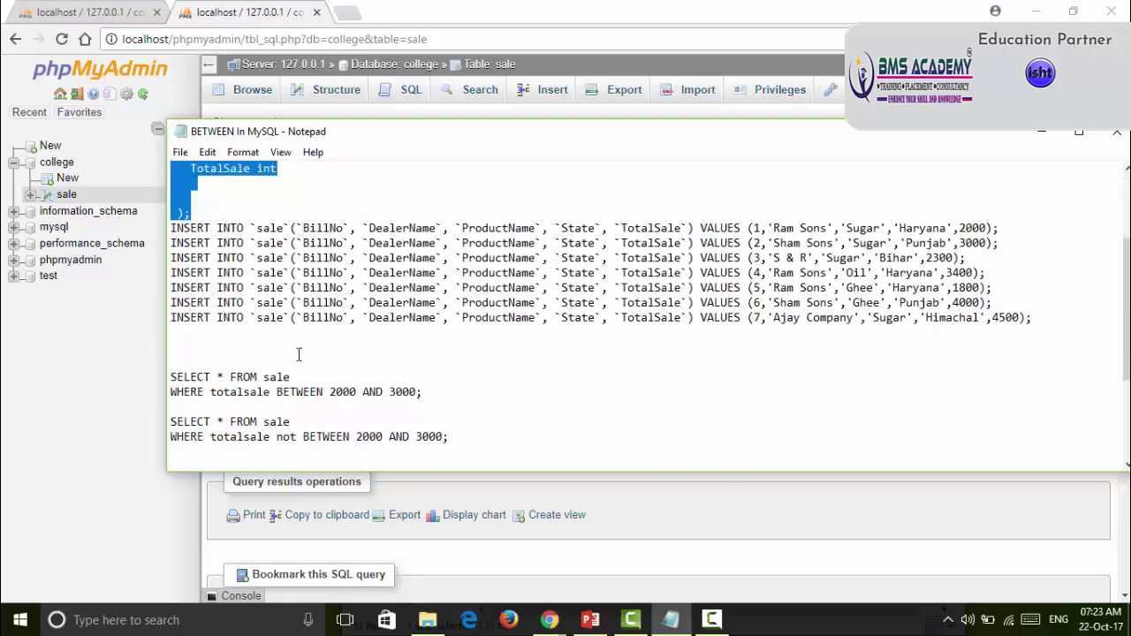
{"action": "left_click_drag", "start_coordinate": [314, 332], "coordinate": [168, 228]}
{"action": "scroll", "coordinate": [320, 334], "scroll_direction": "down", "scroll_amount": 3}
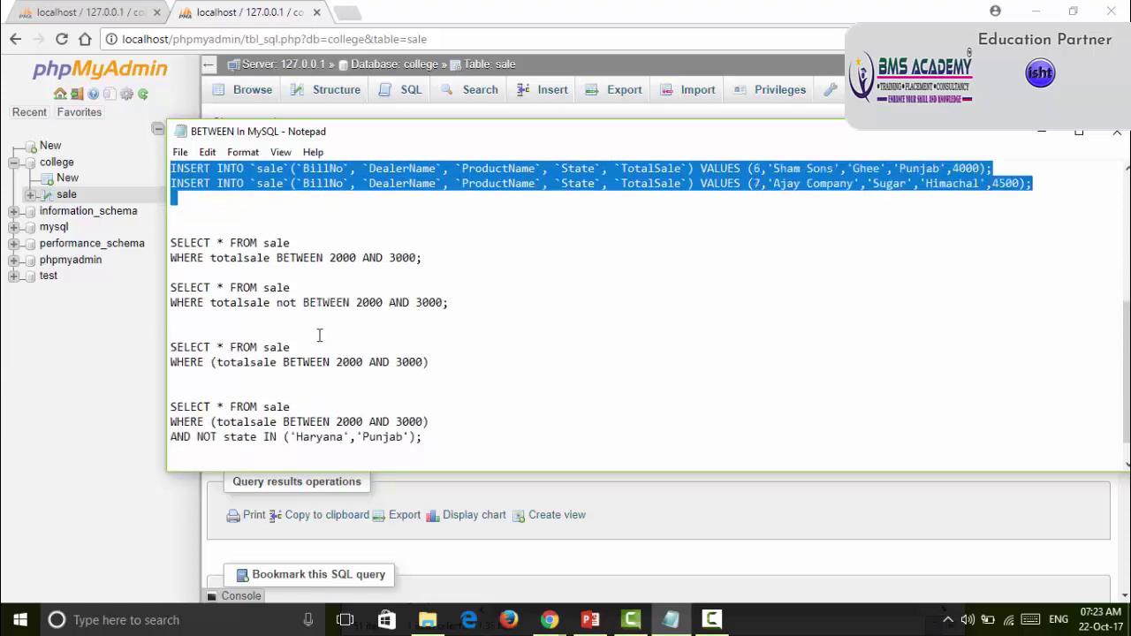
{"action": "scroll", "coordinate": [319, 336], "scroll_direction": "down", "scroll_amount": 1}
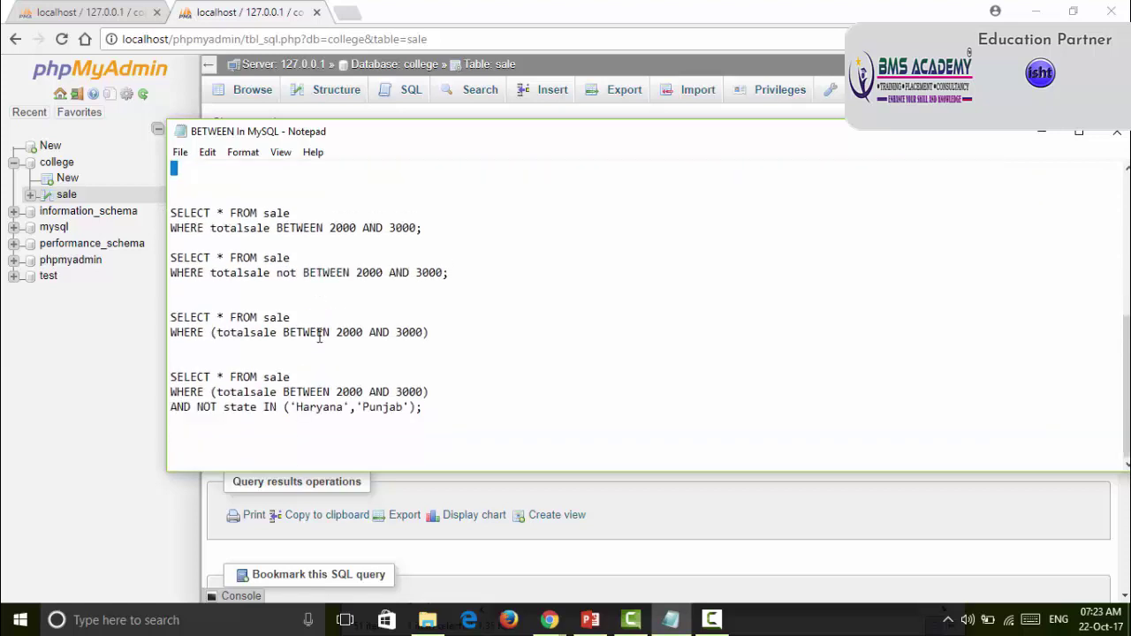
Step: Copy the final three-line query with BETWEEN 2000 AND 3000 and NOT state IN ('Haryana','Punjab')
{"action": "left_click", "coordinate": [174, 364]}
{"action": "left_click_drag", "start_coordinate": [171, 374], "coordinate": [431, 428]}
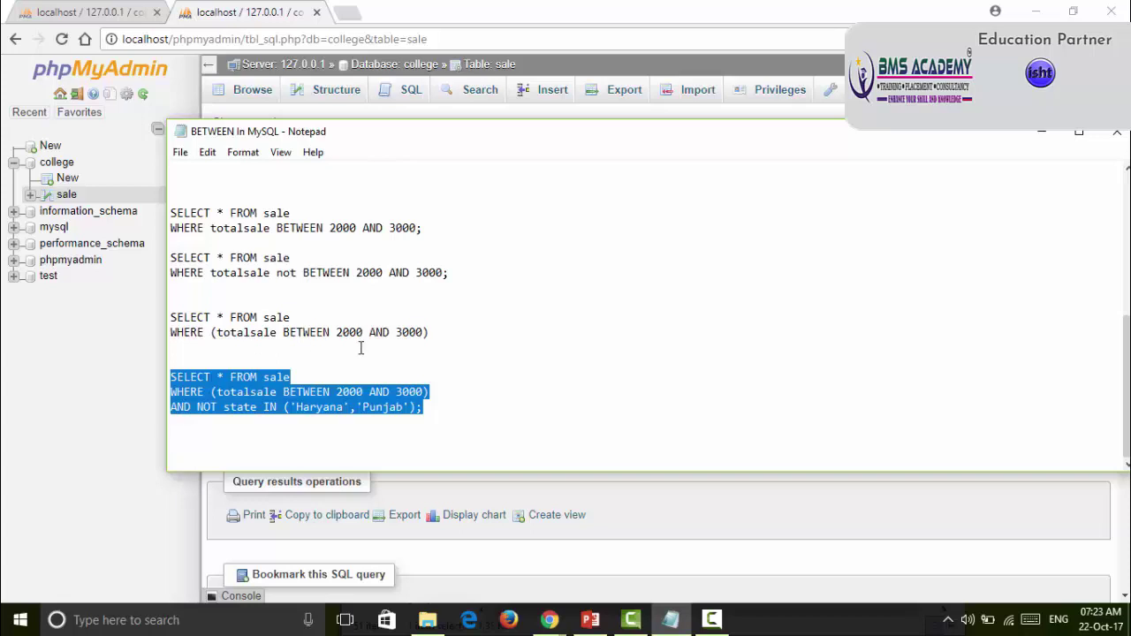
{"action": "left_click", "coordinate": [525, 348]}
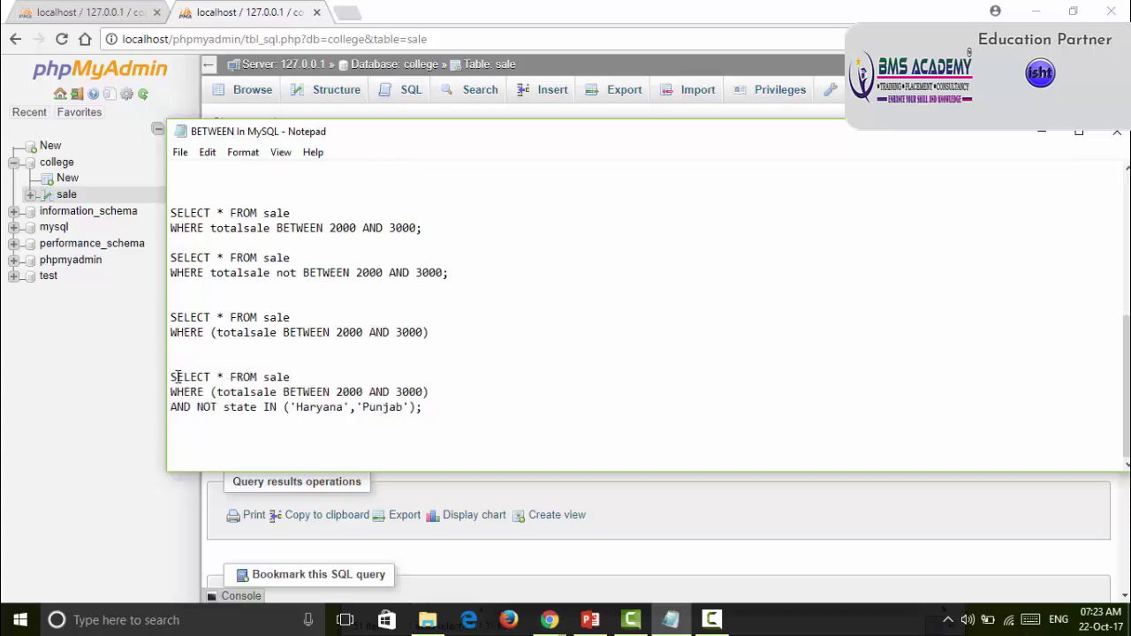
{"action": "left_click_drag", "start_coordinate": [170, 377], "coordinate": [450, 415]}
{"action": "key", "text": "ctrl+c"}
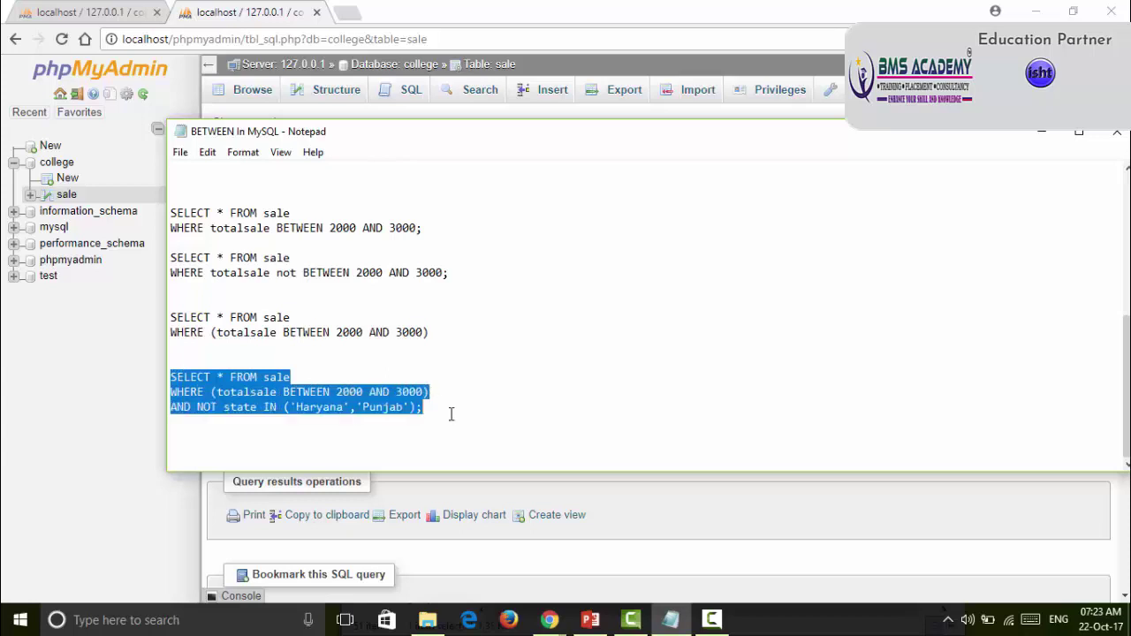
{"action": "right_click", "coordinate": [236, 397]}
{"action": "left_click", "coordinate": [289, 222]}
{"action": "left_click_drag", "start_coordinate": [824, 137], "coordinate": [809, 144]}
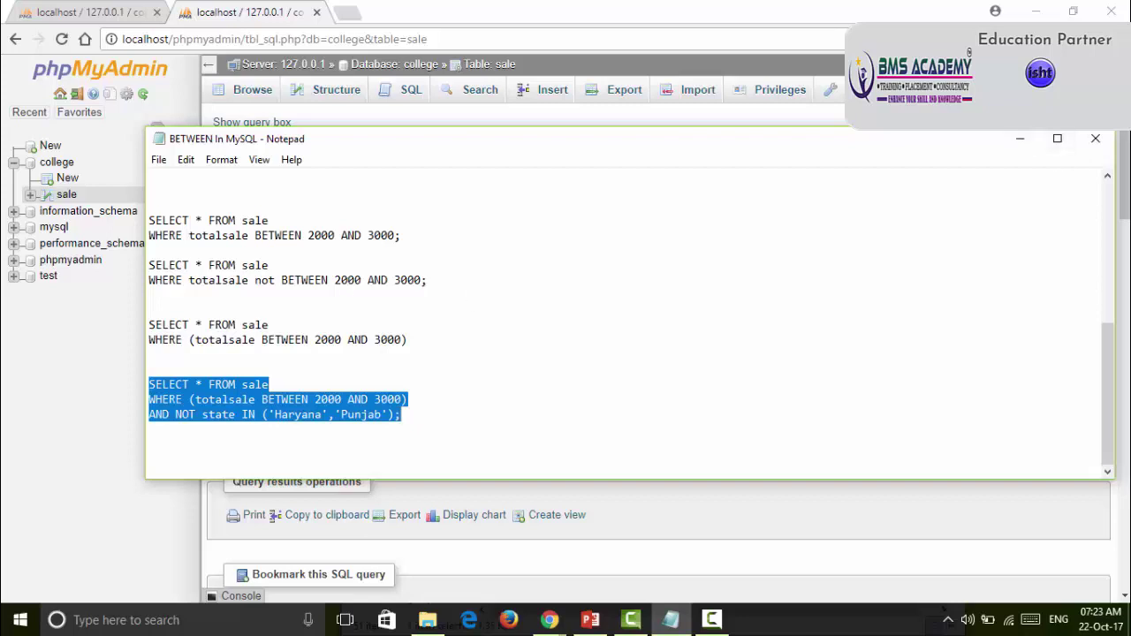
Step: Close Notepad, show all 7 rows of the sale table, and close the extra browser tab
{"action": "left_click", "coordinate": [1094, 141]}
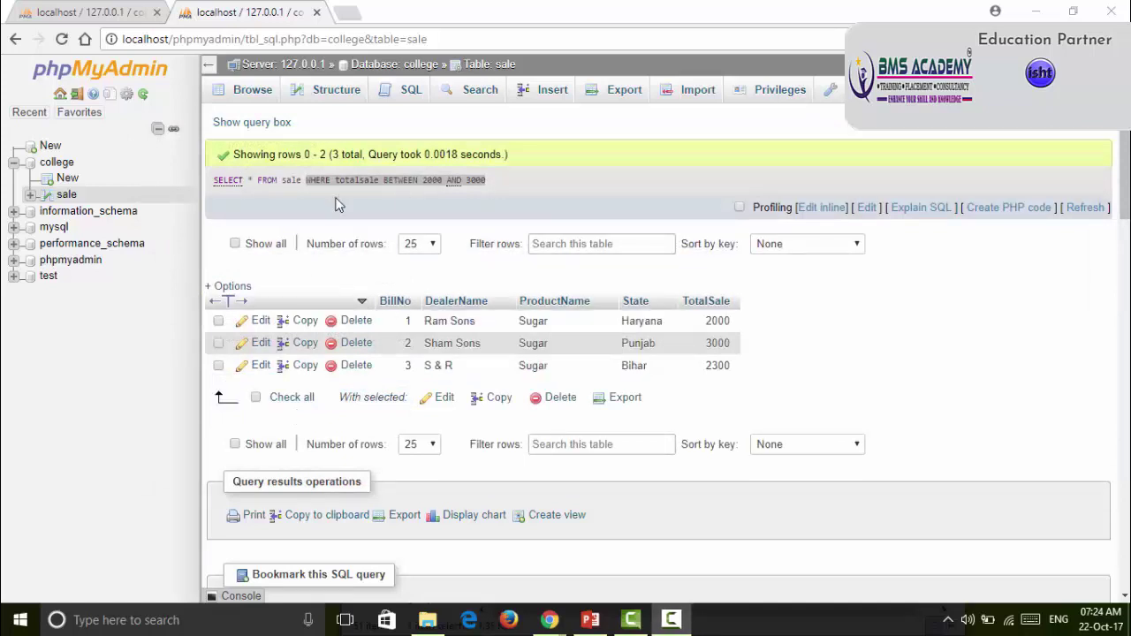
{"action": "left_click", "coordinate": [71, 195]}
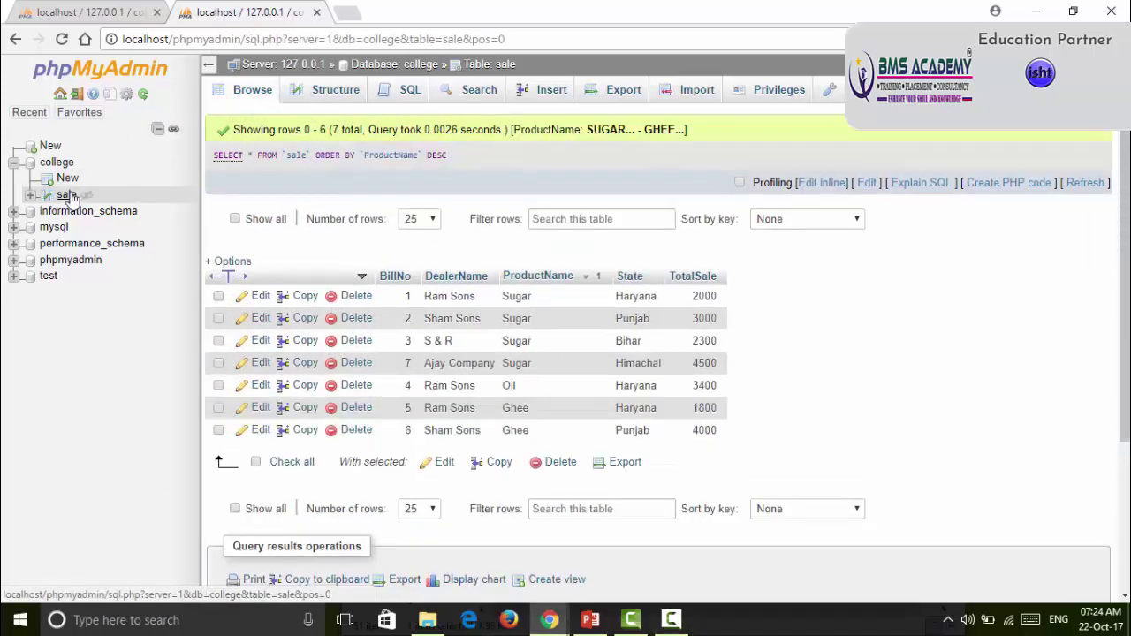
{"action": "left_click", "coordinate": [157, 12]}
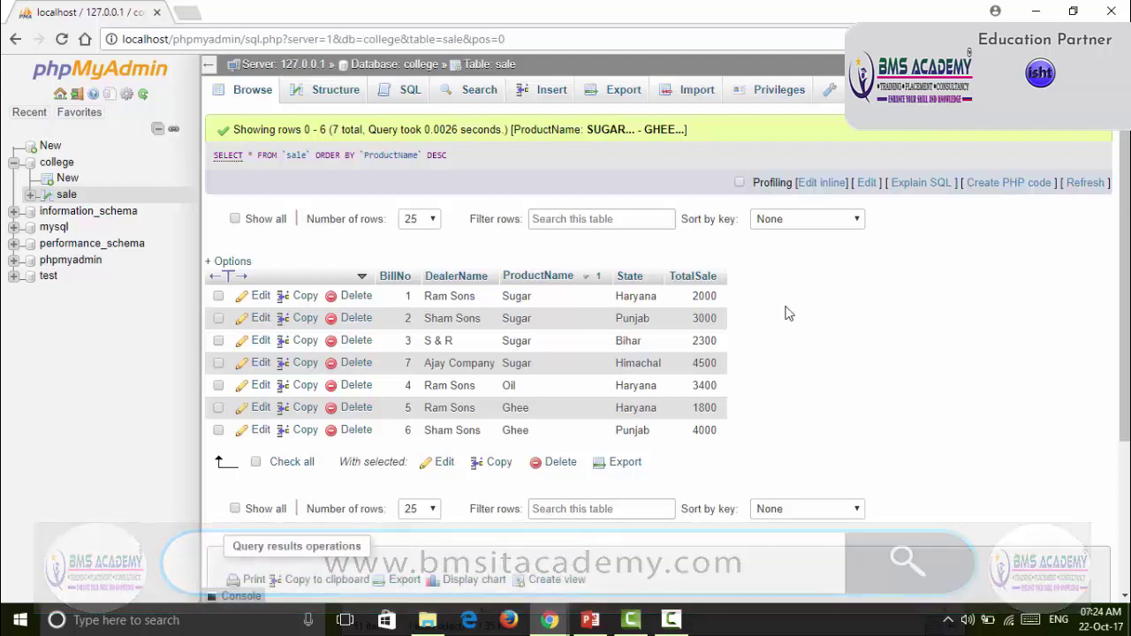
Step: Replace the sale table's default SQL query with the pasted three-line query
{"action": "left_click", "coordinate": [409, 92]}
{"action": "left_click_drag", "start_coordinate": [414, 175], "coordinate": [268, 162]}
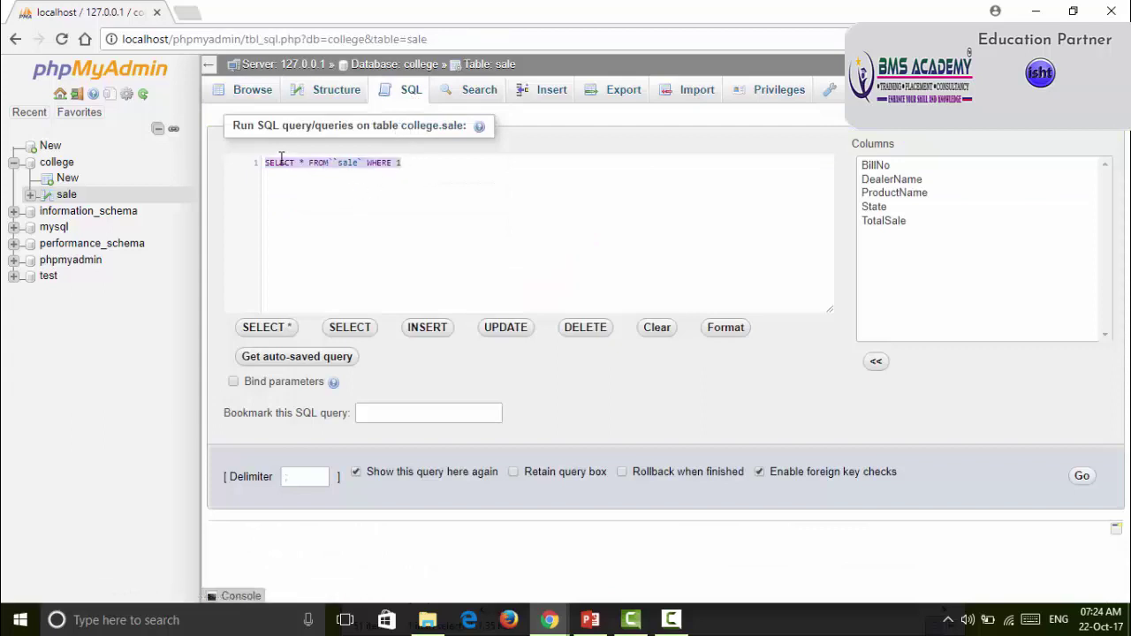
{"action": "key", "text": "BackSpace"}
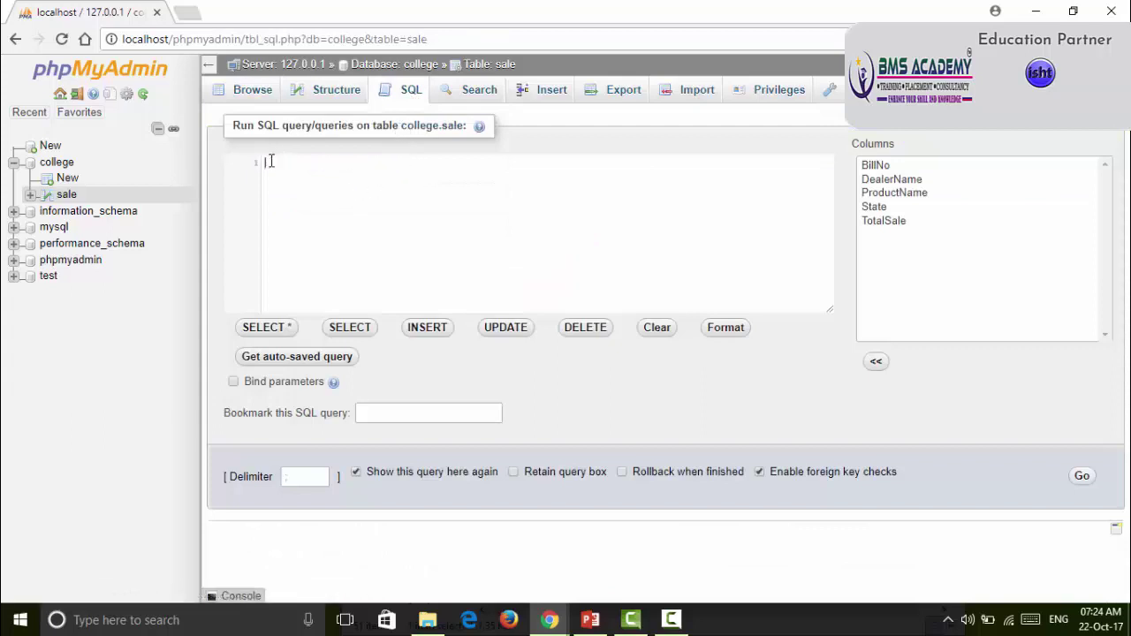
{"action": "key", "text": "ctrl+v"}
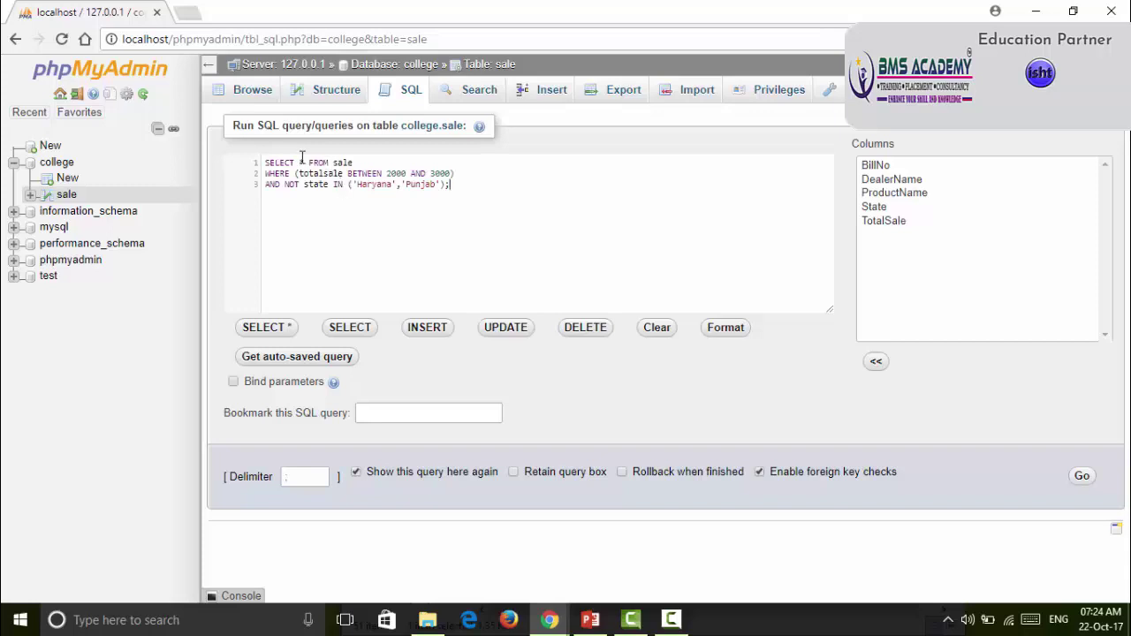
Step: Check the BETWEEN 2000 AND 3000 and NOT state IN conditions, adding a space after IN
{"action": "left_click_drag", "start_coordinate": [268, 163], "coordinate": [364, 163]}
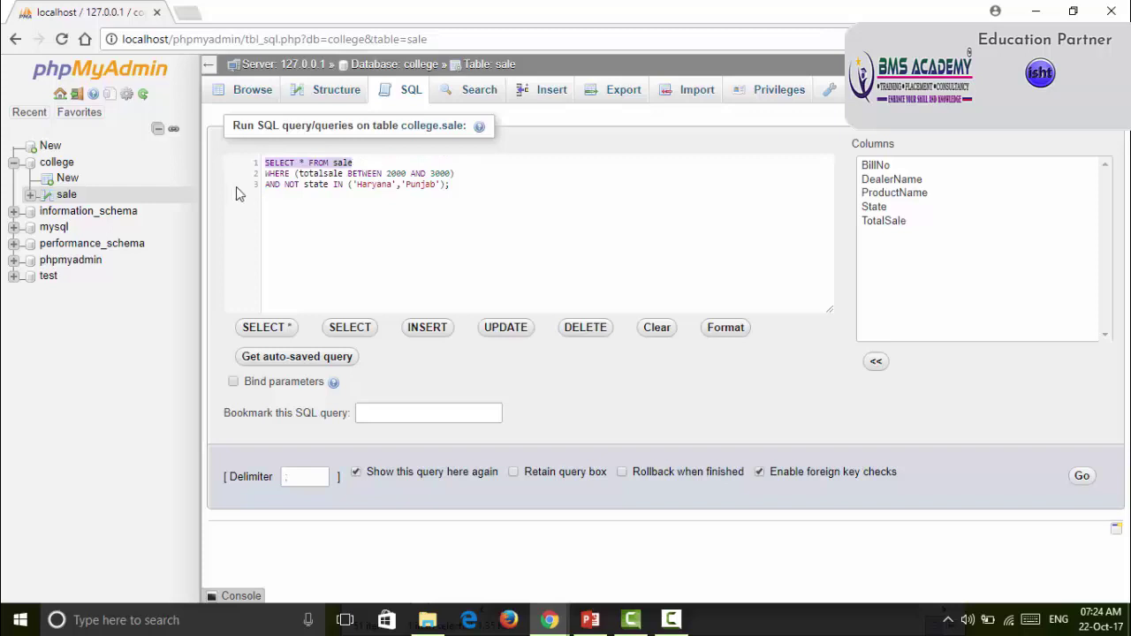
{"action": "left_click", "coordinate": [295, 171]}
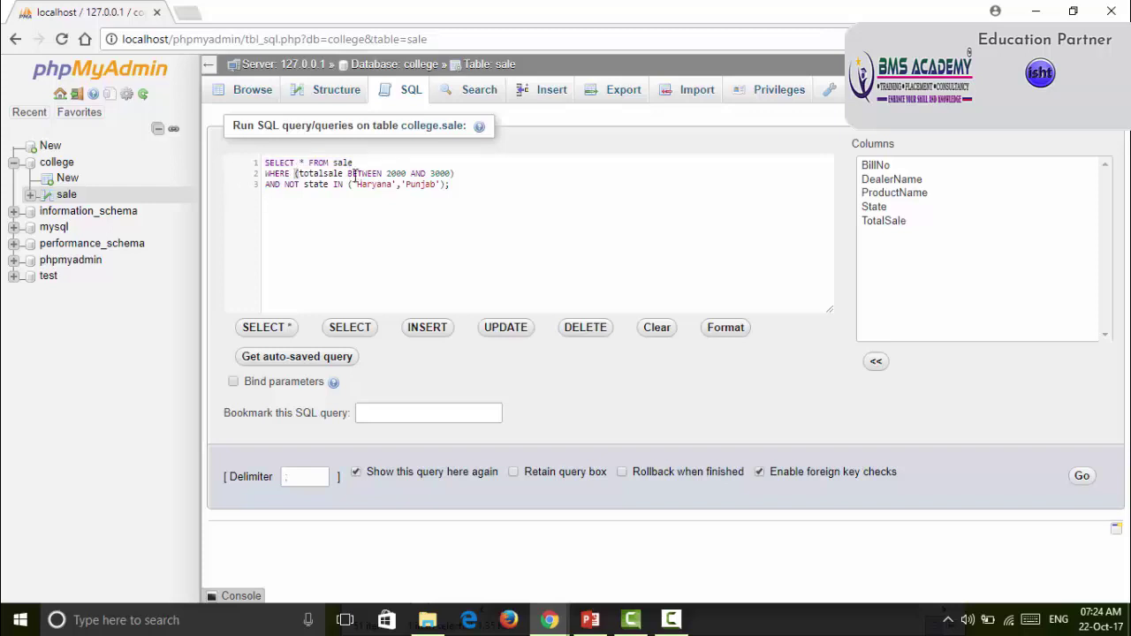
{"action": "double_click", "coordinate": [361, 174]}
{"action": "left_click_drag", "start_coordinate": [450, 173], "coordinate": [414, 184]}
{"action": "left_click_drag", "start_coordinate": [360, 178], "coordinate": [351, 177]}
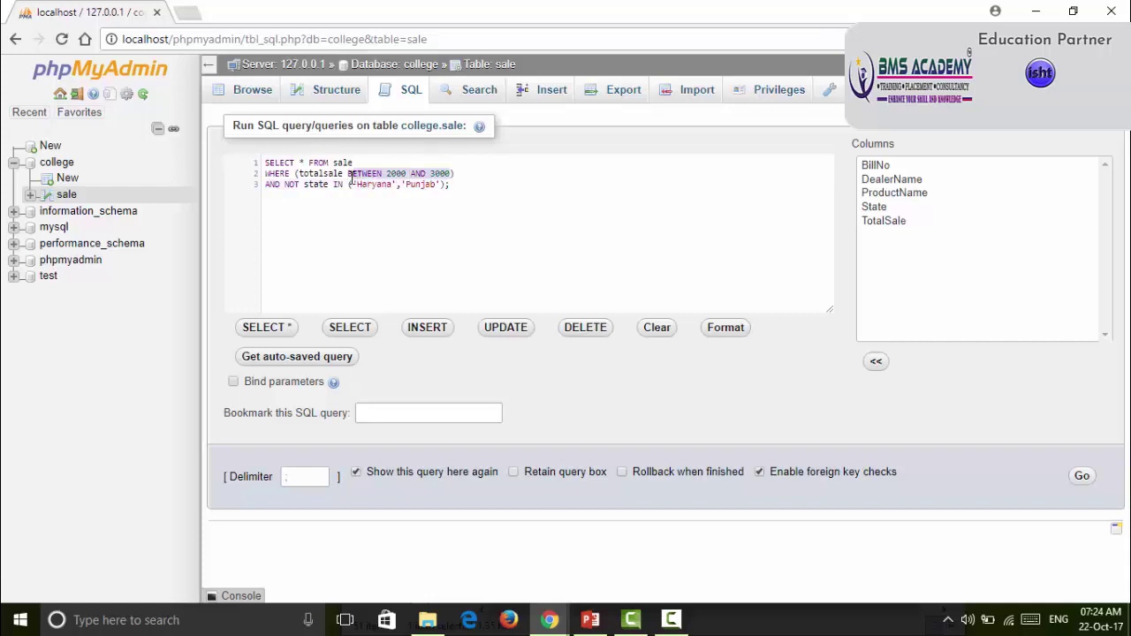
{"action": "left_click", "coordinate": [345, 202]}
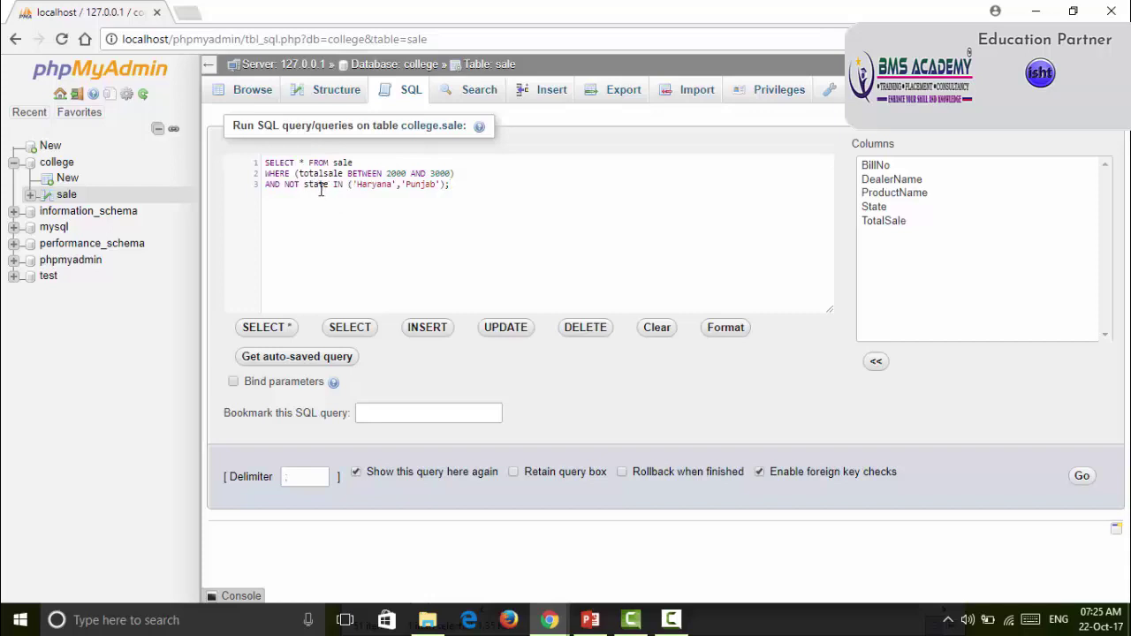
{"action": "left_click_drag", "start_coordinate": [280, 189], "coordinate": [263, 191]}
{"action": "left_click", "coordinate": [281, 209]}
{"action": "left_click_drag", "start_coordinate": [283, 187], "coordinate": [343, 189]}
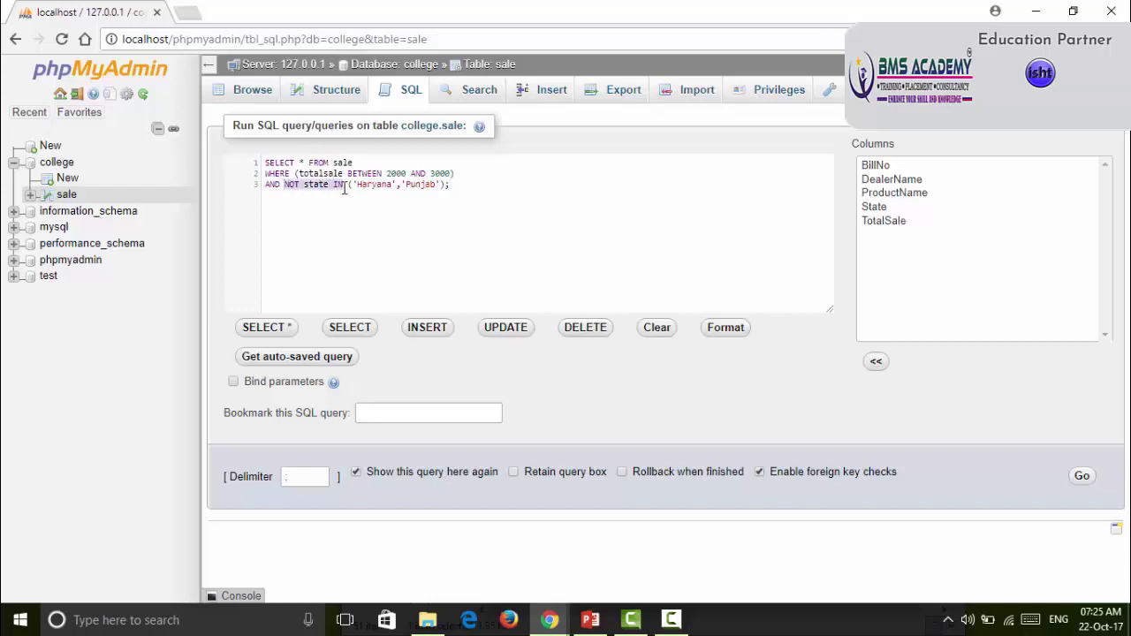
{"action": "left_click", "coordinate": [344, 187]}
Step: Run the BETWEEN 2000 AND 3000, NOT IN Haryana/Punjab query on college.sale
{"action": "left_click", "coordinate": [1080, 475]}
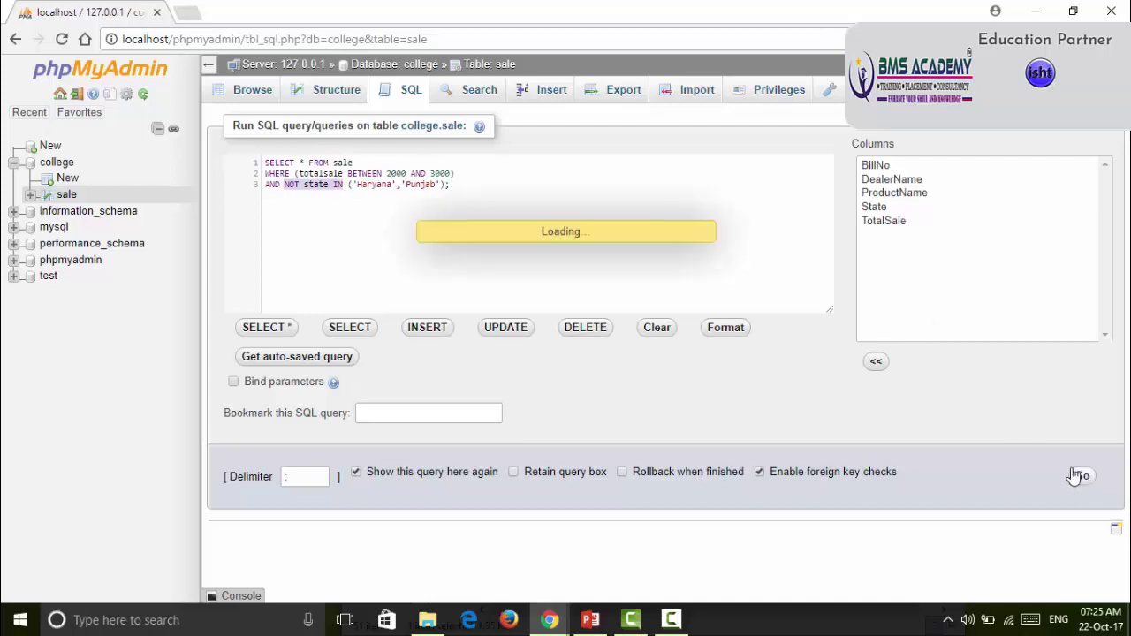